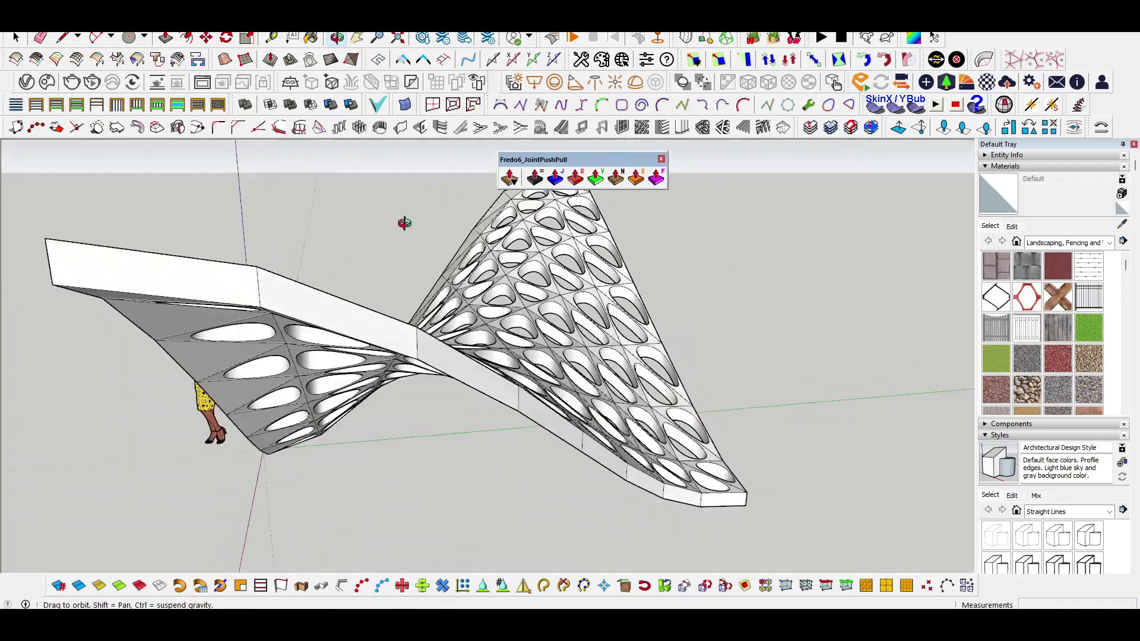
Switch back to the Select tool after reviewing the finished canopy.
key("space")
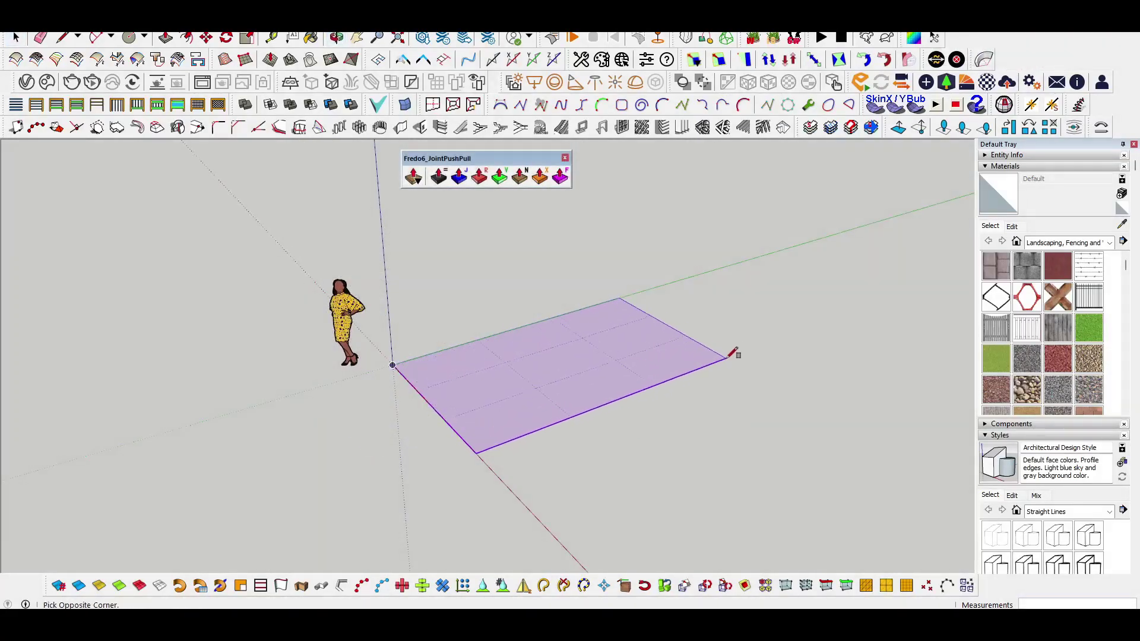
Draw the ground rectangle and drag its corners to twist and lift the surface.
left_click(746, 349)
mouse_move(747, 350)
middle_mouse_down()
mouse_move(443, 383)
mouse_move(279, 371)
middle_mouse_up()
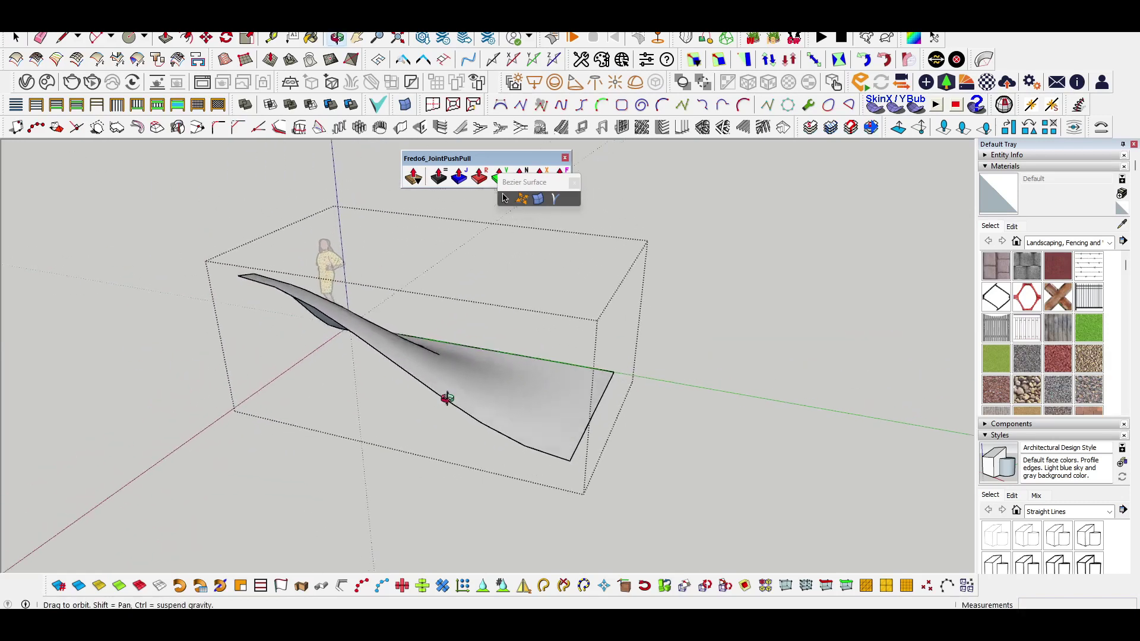
middle_click_drag(243, 350, 684, 415)
left_click_drag(633, 331, 624, 267)
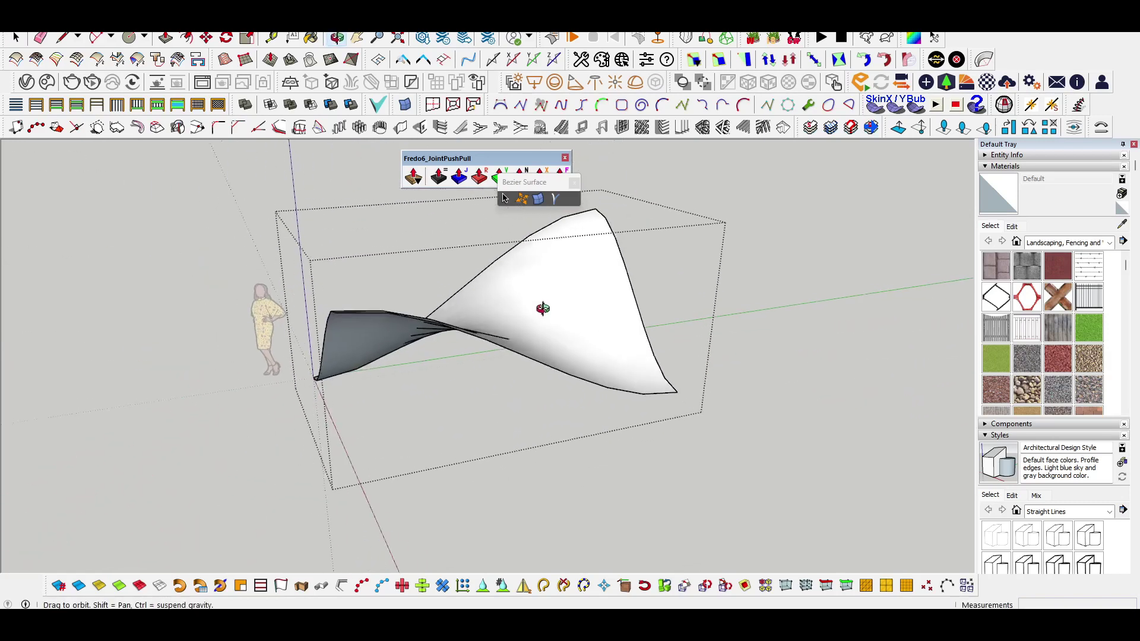
mouse_move(360, 355)
middle_mouse_down()
mouse_move(280, 351)
mouse_move(324, 304)
middle_mouse_up()
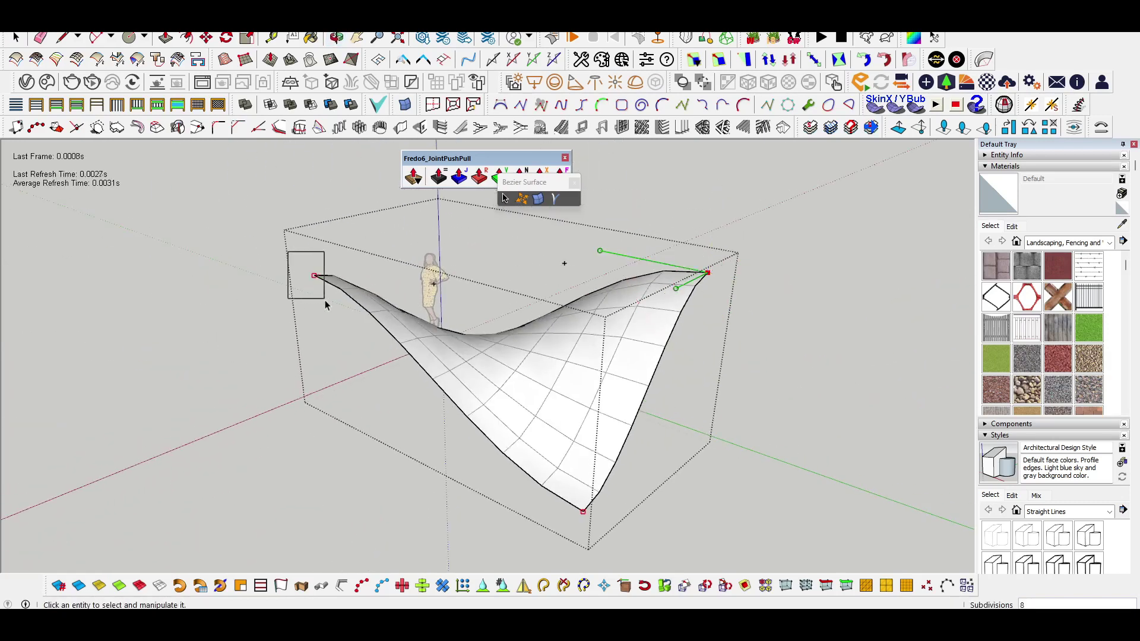
left_click_drag(293, 281, 80, 336)
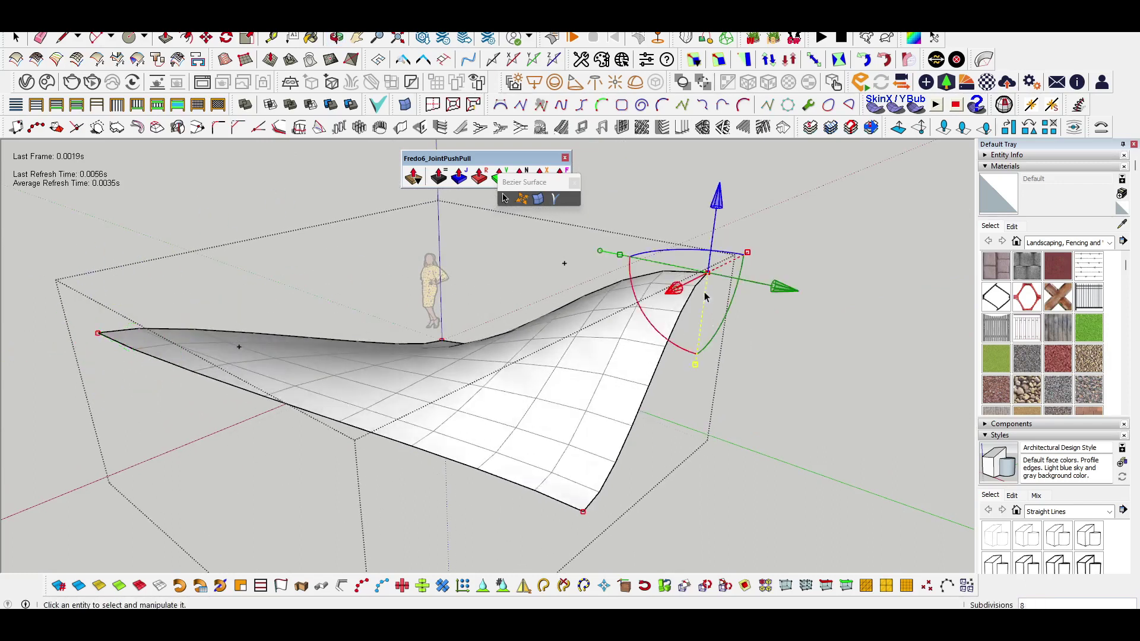
Pull the surface handles into a tall, twisting dome and exit edit mode.
mouse_move(684, 288)
middle_mouse_down()
mouse_move(669, 415)
mouse_move(594, 365)
mouse_move(432, 366)
middle_mouse_up()
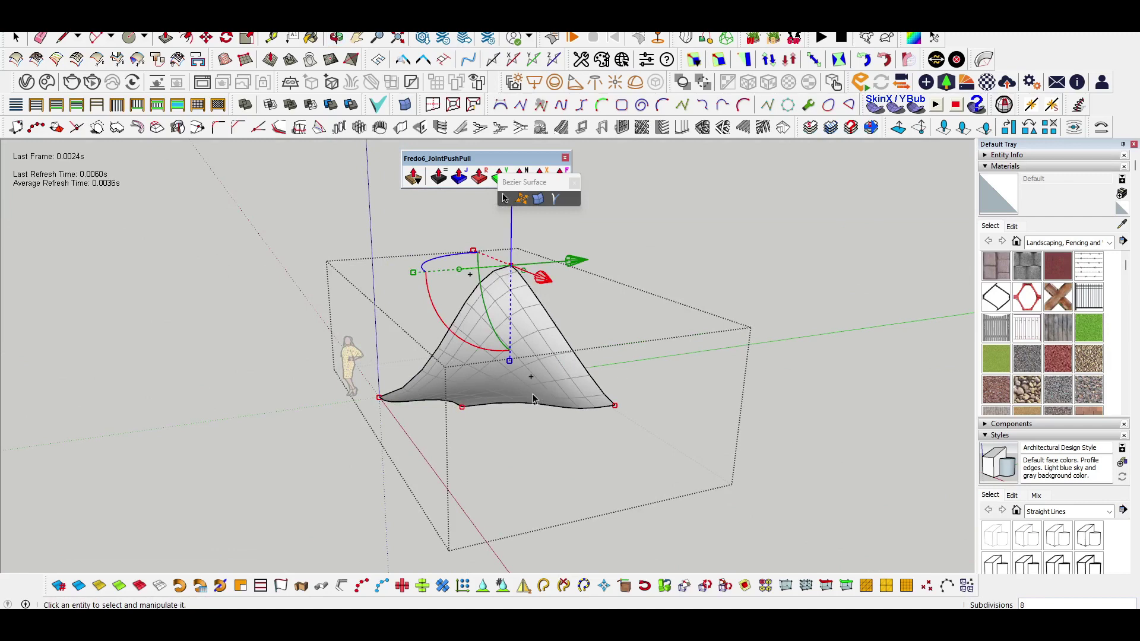
mouse_move(533, 398)
middle_mouse_down()
mouse_move(276, 387)
mouse_move(604, 375)
mouse_move(488, 375)
middle_mouse_up()
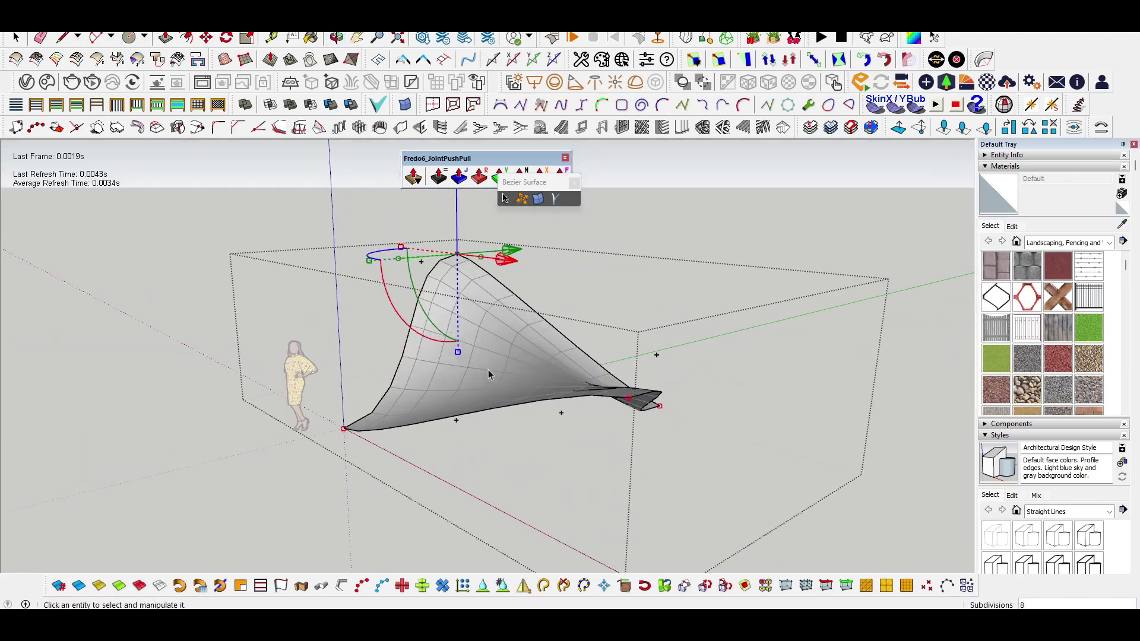
middle_click_drag(311, 410, 309, 407)
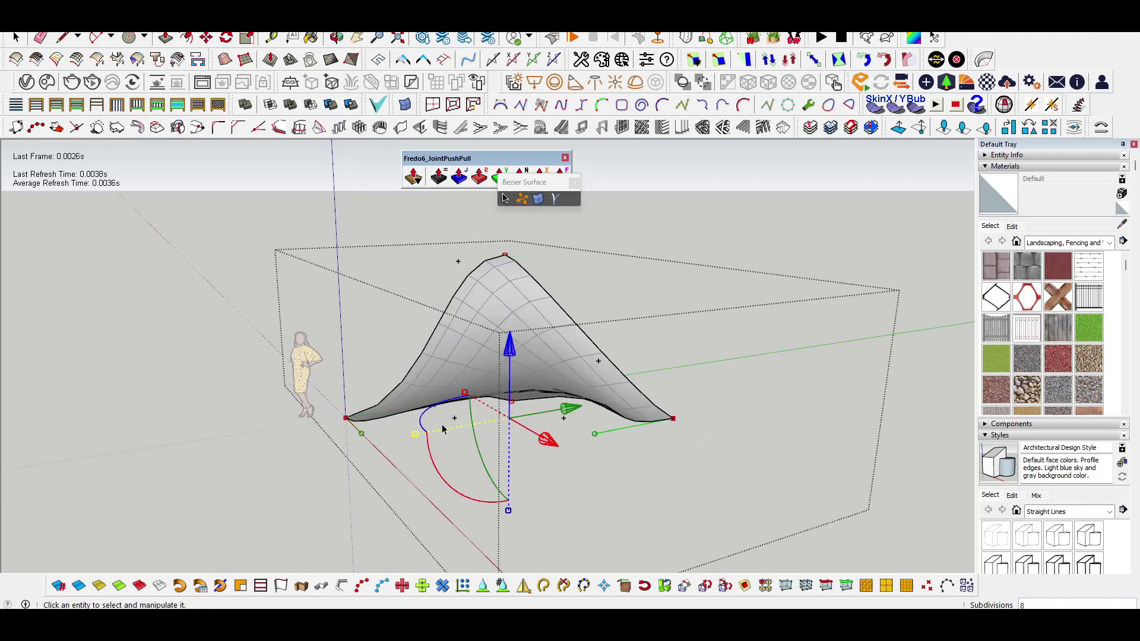
left_click_drag(443, 430, 473, 392)
mouse_move(473, 392)
middle_mouse_down()
mouse_move(479, 377)
mouse_move(381, 460)
mouse_move(433, 460)
mouse_move(437, 515)
mouse_move(428, 427)
middle_mouse_up()
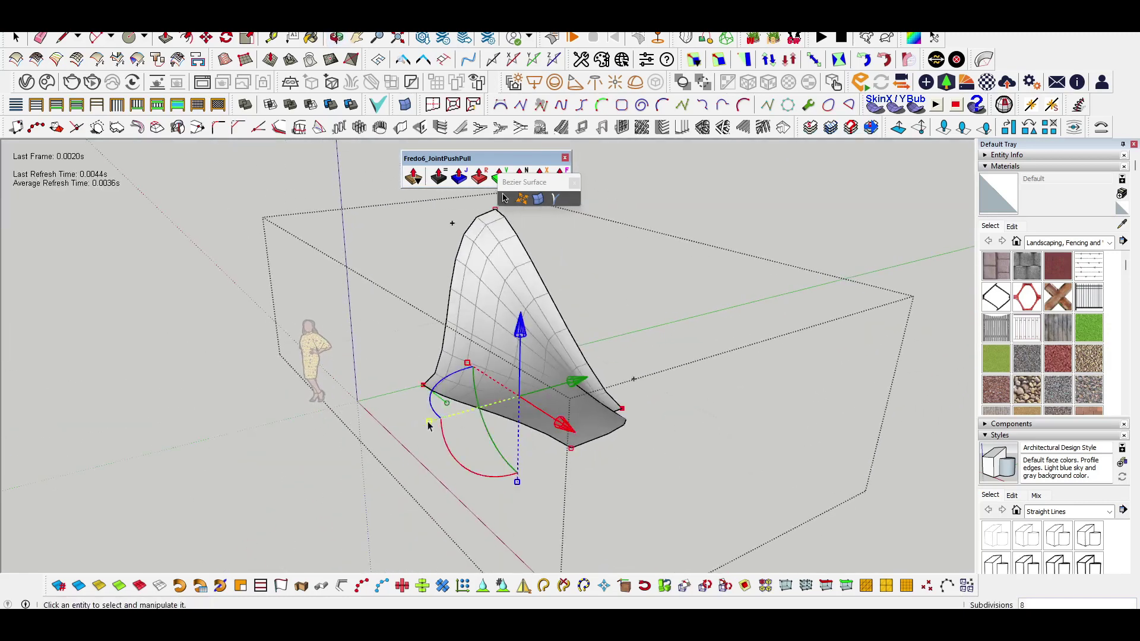
left_click_drag(428, 426, 366, 468)
key("space")
middle_click_drag(366, 468, 436, 322)
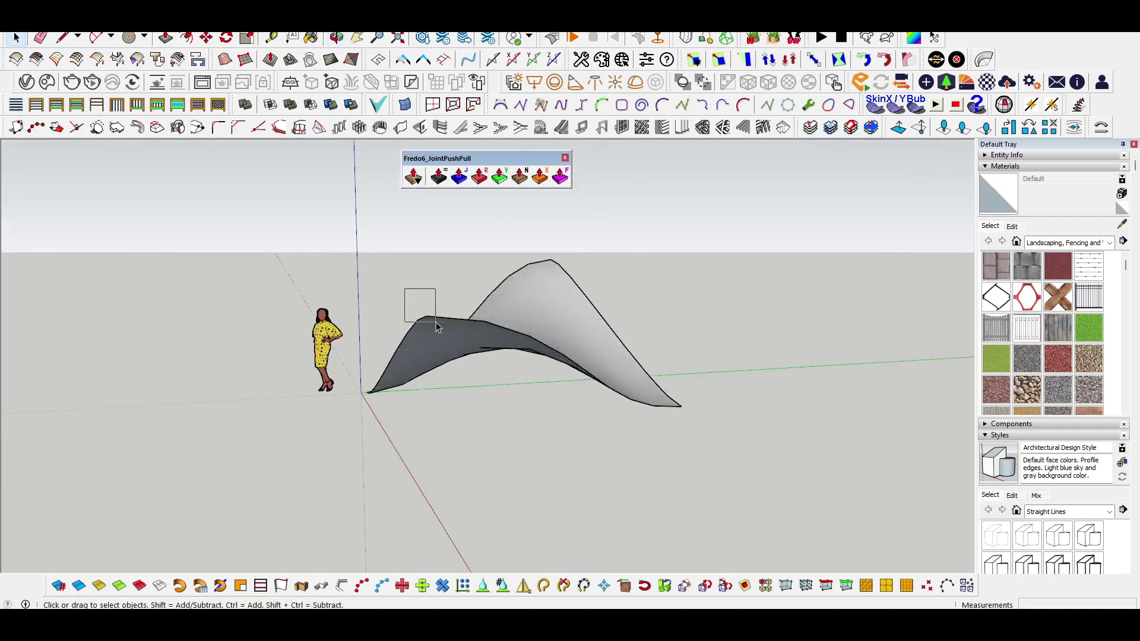
Reopen the Bezier surface and raise a control point into a tall peak.
double_click(440, 326)
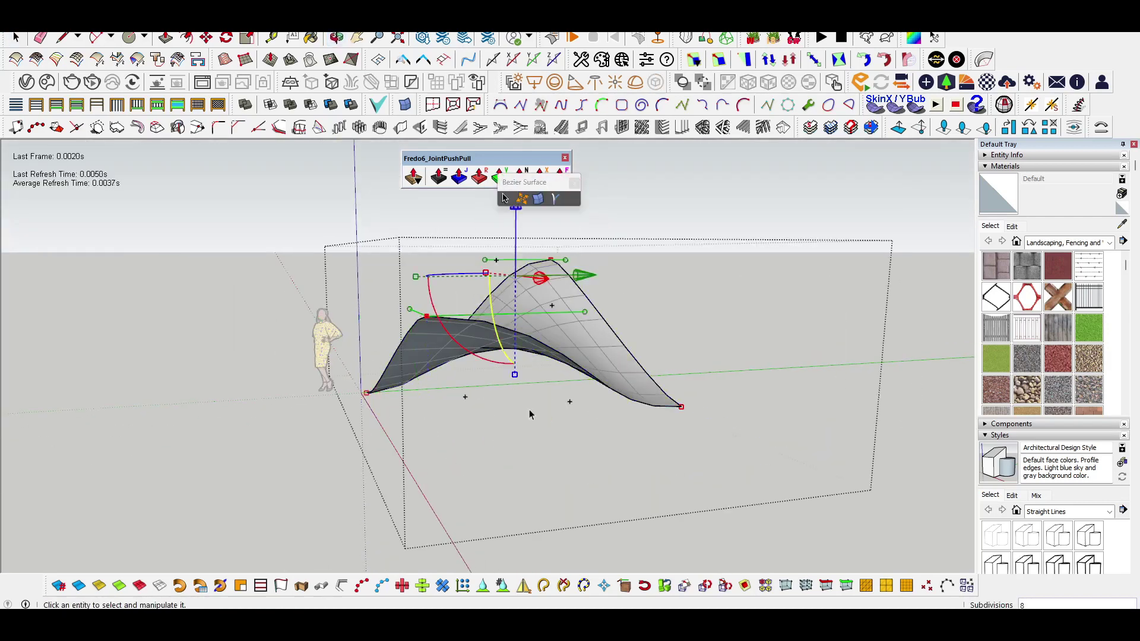
left_click_drag(520, 258, 514, 265)
middle_click_drag(515, 264, 503, 333)
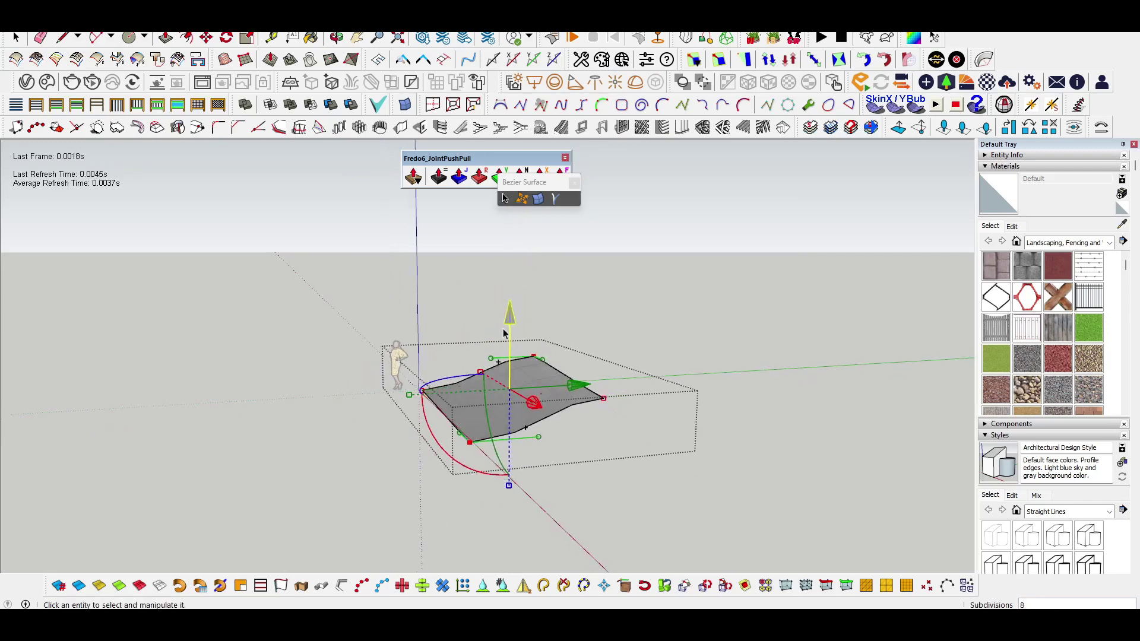
left_click_drag(504, 332, 518, 223)
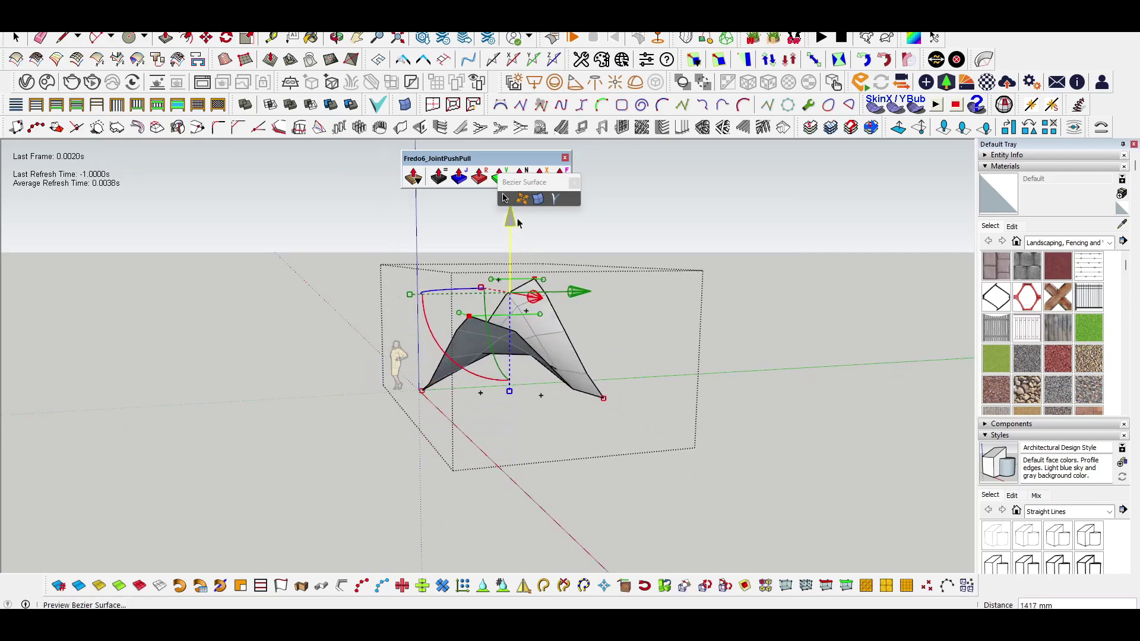
mouse_move(517, 223)
middle_mouse_down()
mouse_move(463, 466)
mouse_move(478, 410)
mouse_move(517, 377)
mouse_move(389, 358)
middle_mouse_up()
left_click(462, 467)
Explode the surface into a triangulated mesh and confirm unsoftening all edges.
left_click(473, 392)
double_click(484, 387)
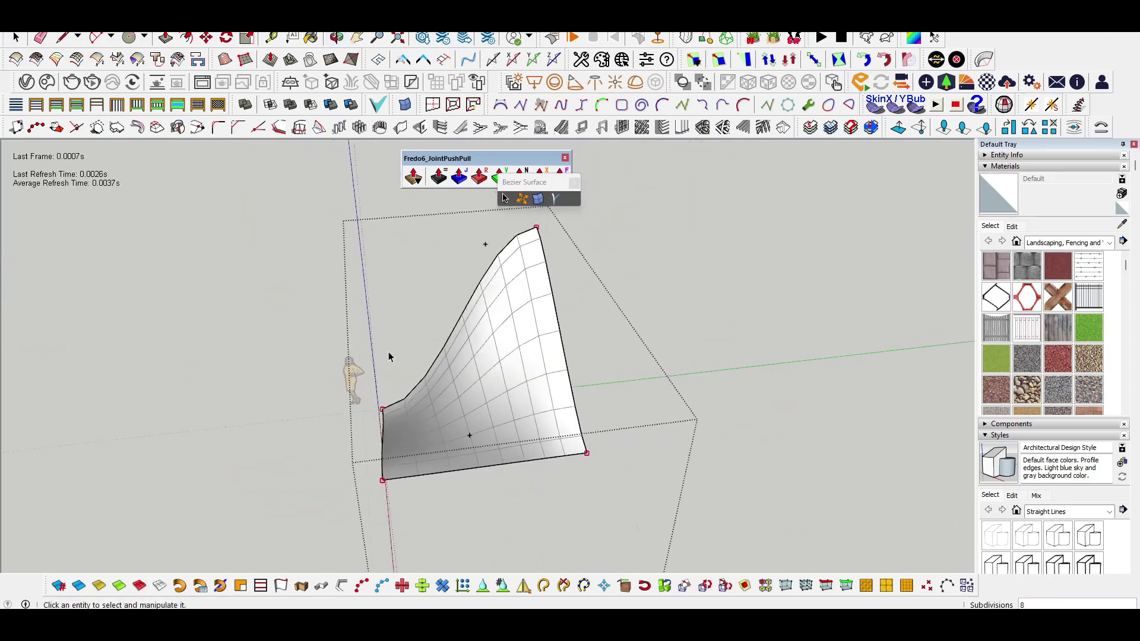
left_click(423, 333)
right_click(478, 350)
left_click(496, 336)
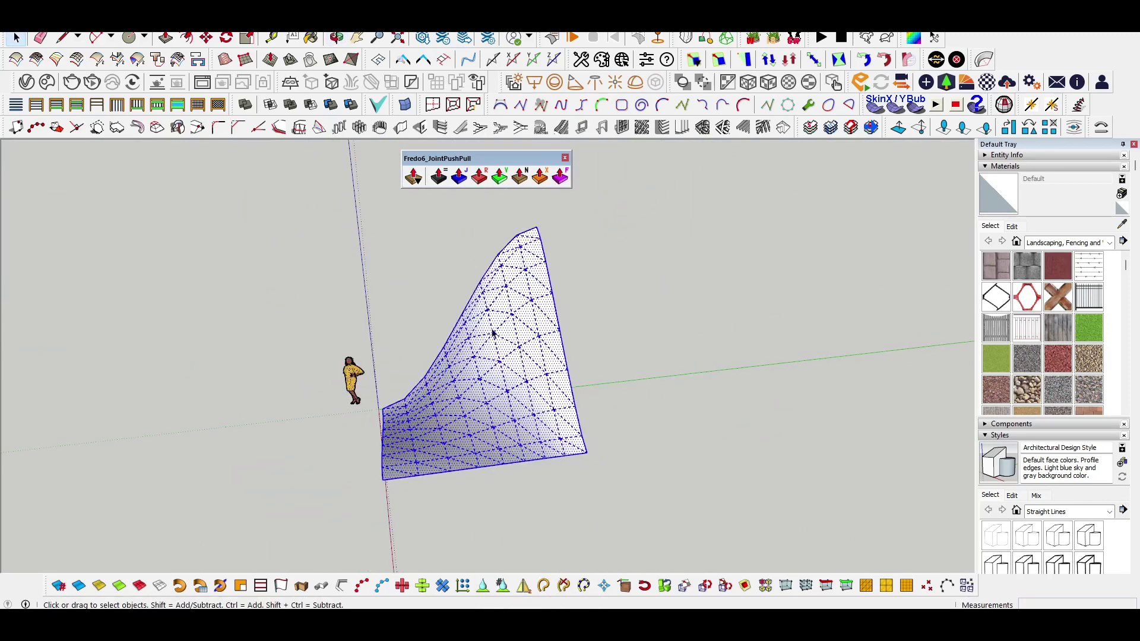
mouse_move(496, 336)
middle_mouse_down()
mouse_move(486, 354)
mouse_move(484, 335)
middle_mouse_up()
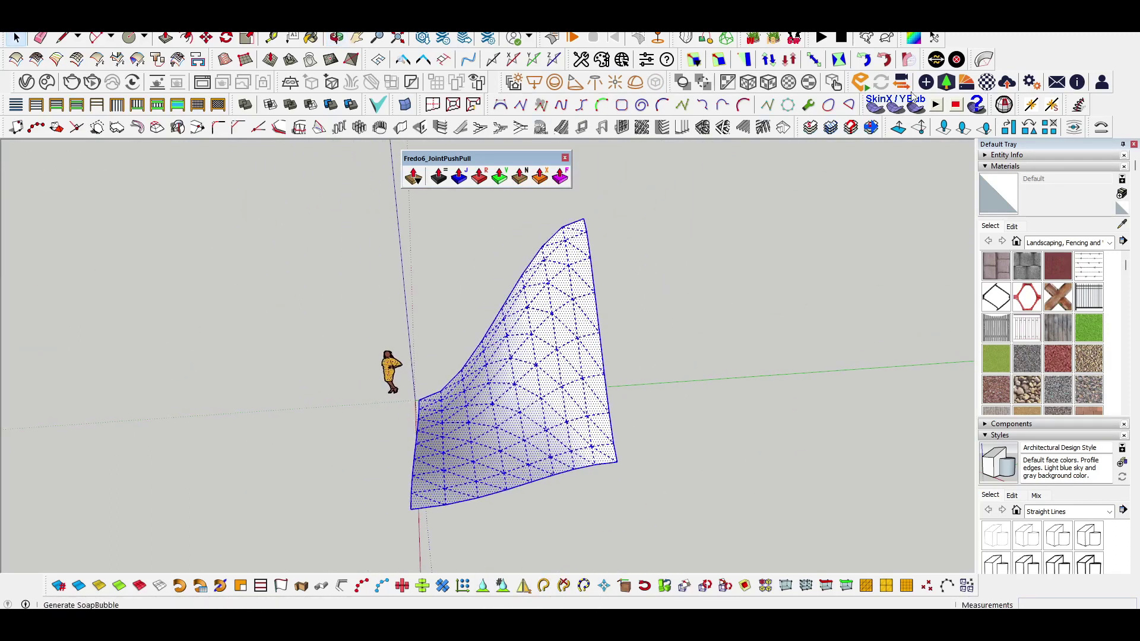
right_click(994, 42)
scroll(1038, 357, "down", 3)
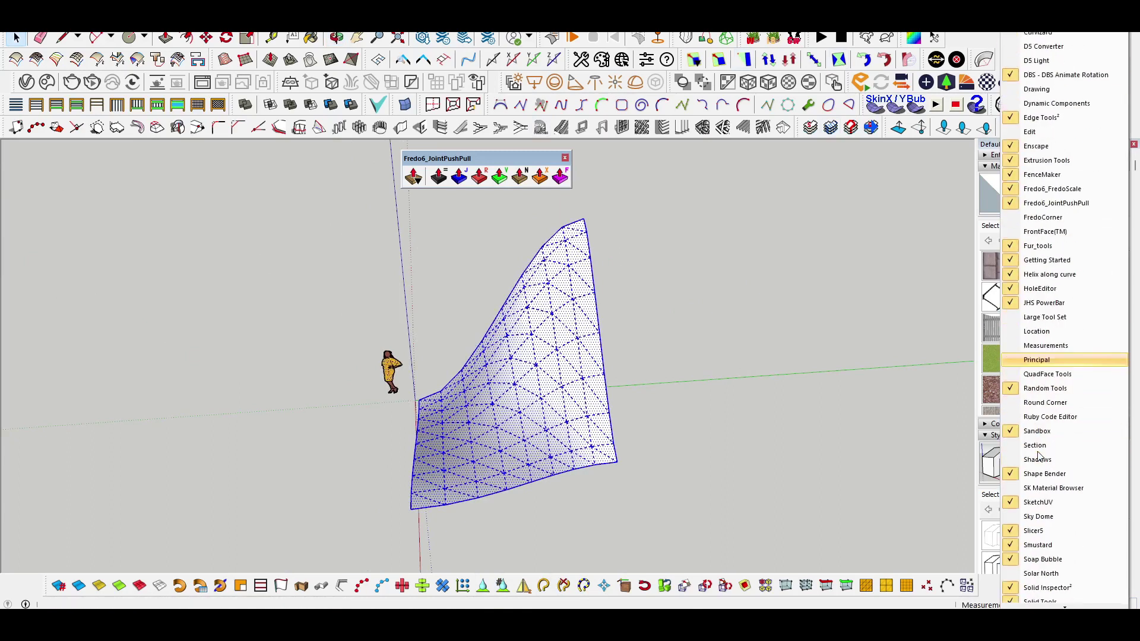
scroll(1038, 456, "down", 3)
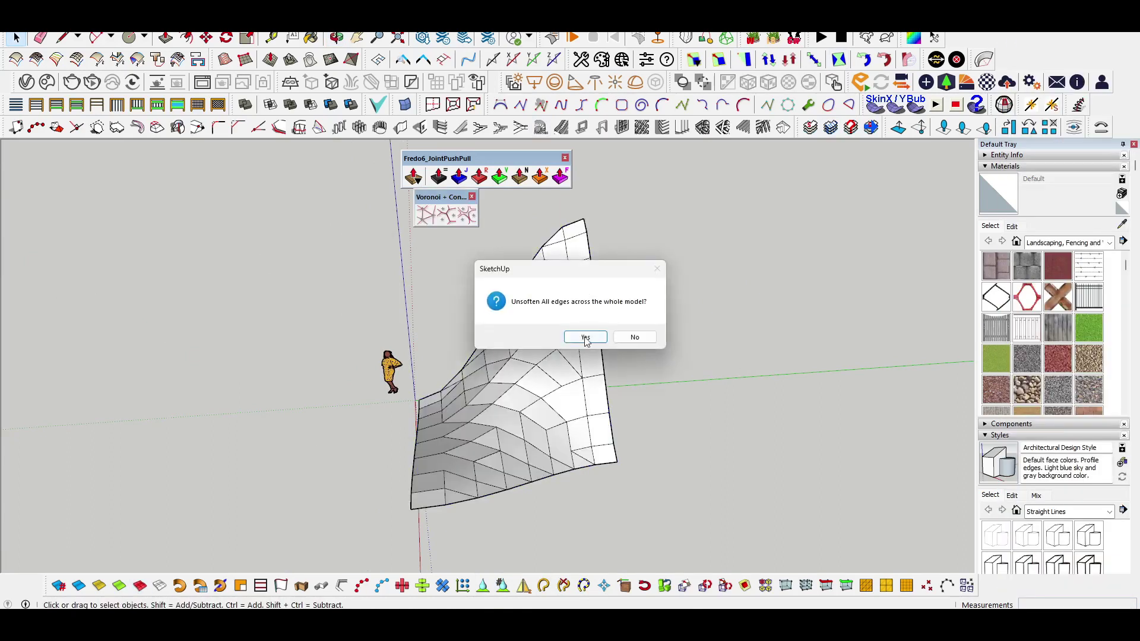
left_click(586, 338)
Offset rounded holes (25 mm, 10 points) inside each triangular facet of the shell.
middle_click_drag(526, 377, 470, 230)
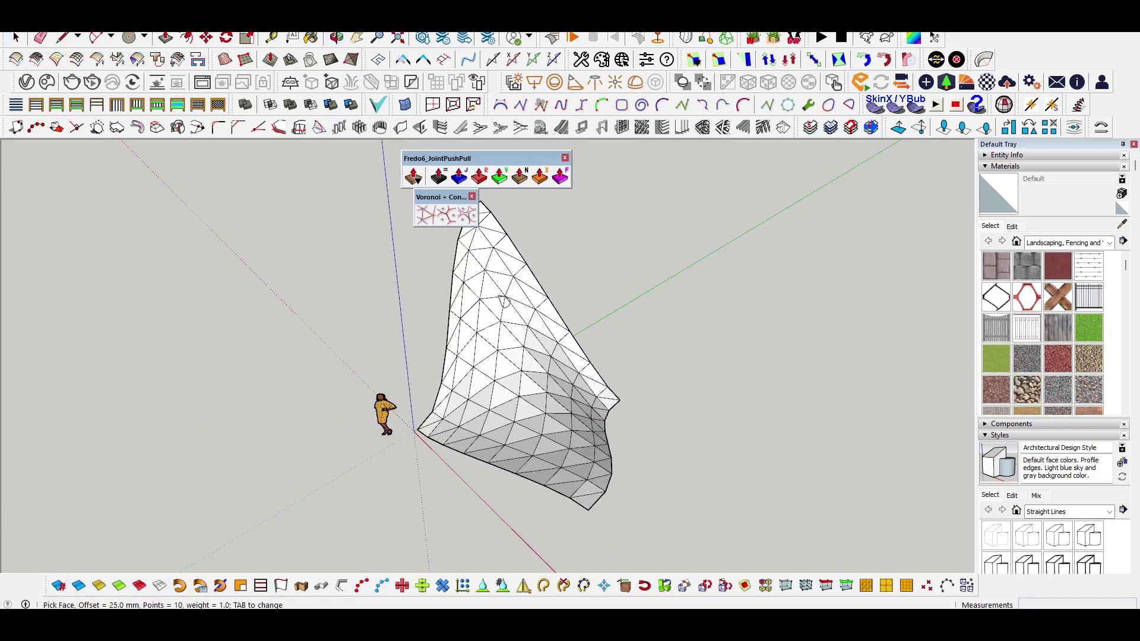
scroll(503, 301, "up", 2)
scroll(490, 291, "up", 2)
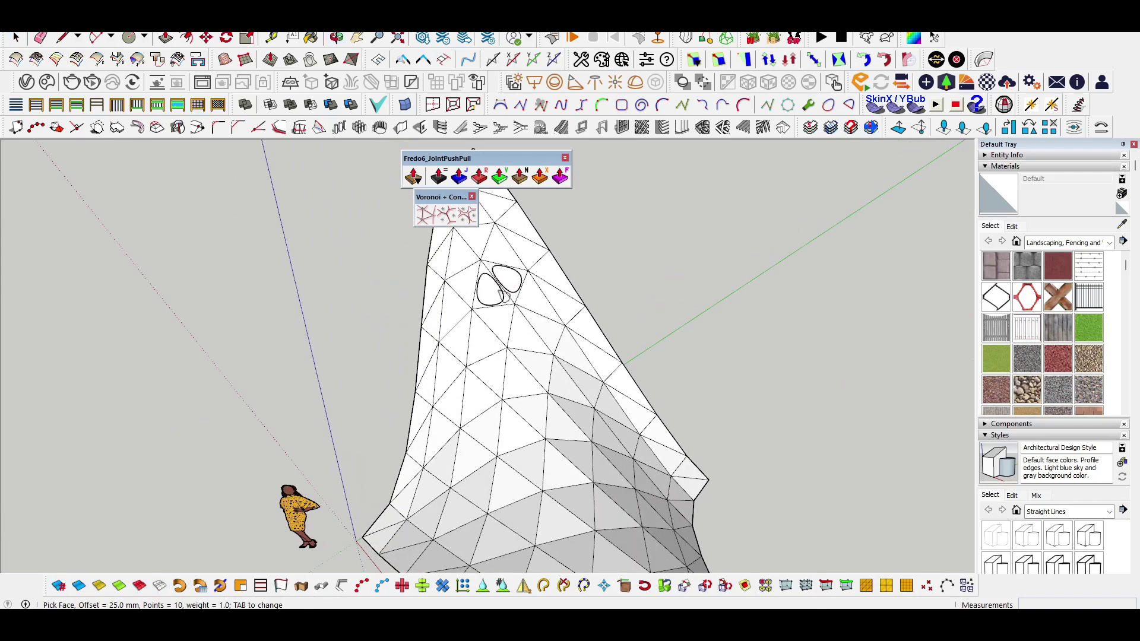
middle_click_drag(571, 334, 406, 331)
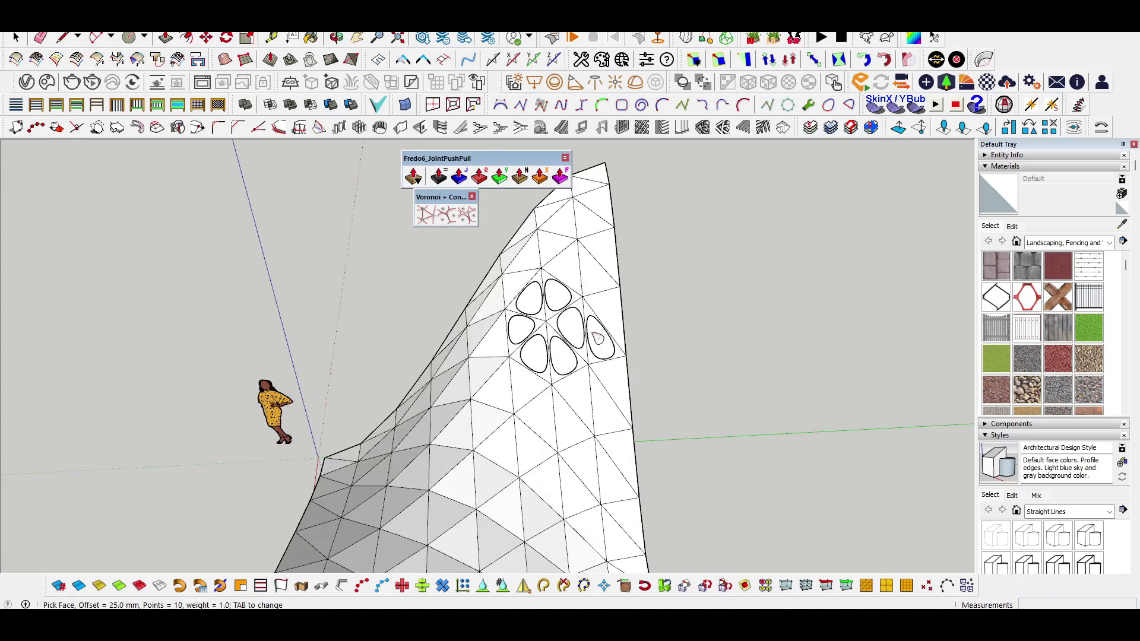
middle_click_drag(602, 250, 588, 354)
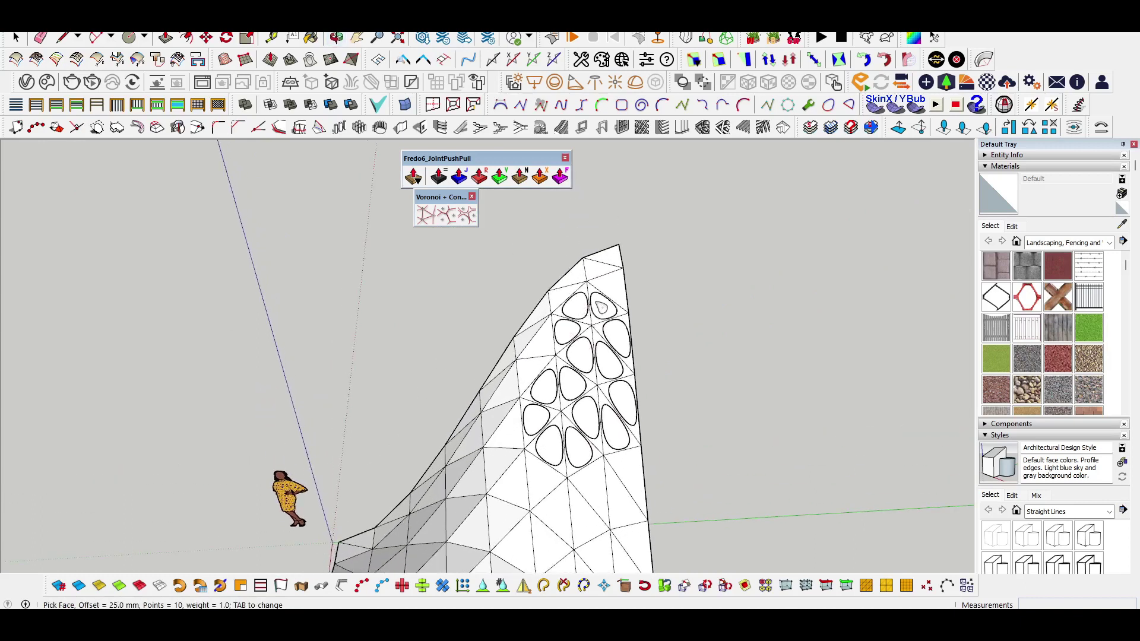
mouse_move(602, 307)
middle_mouse_down()
mouse_move(490, 388)
mouse_move(657, 359)
mouse_move(488, 331)
middle_mouse_up()
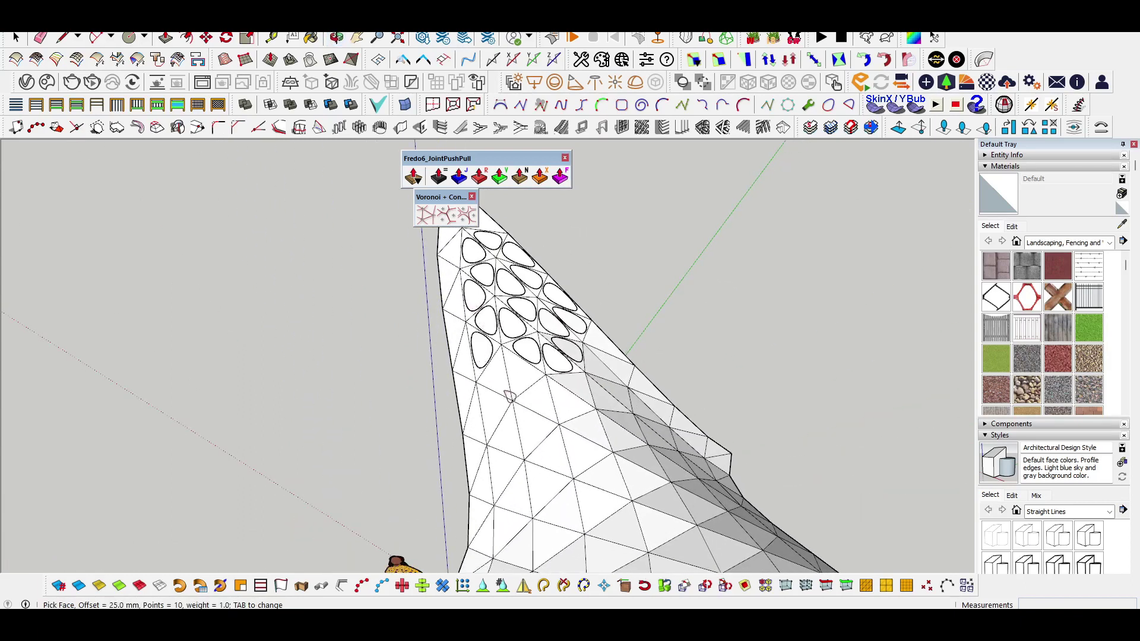
middle_click_drag(510, 395, 590, 371)
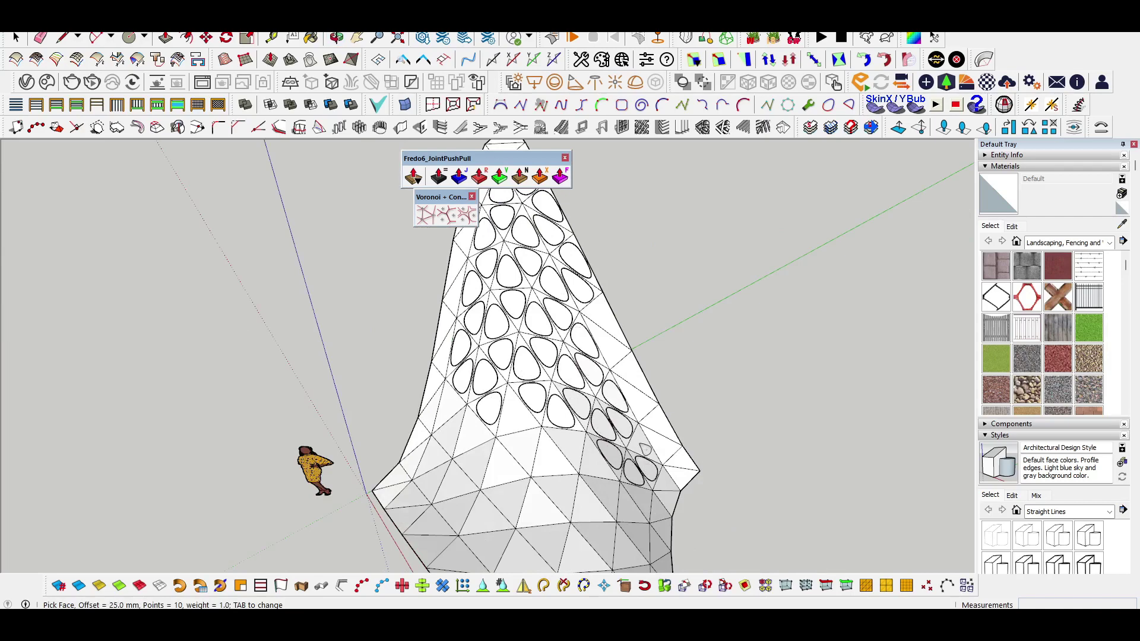
mouse_move(644, 448)
middle_mouse_down()
mouse_move(594, 438)
mouse_move(471, 448)
mouse_move(370, 250)
mouse_move(367, 325)
middle_mouse_up()
key("space")
scroll(430, 333, "up", 3)
Explode the shell into loose faces and clear the selection.
right_click(433, 328)
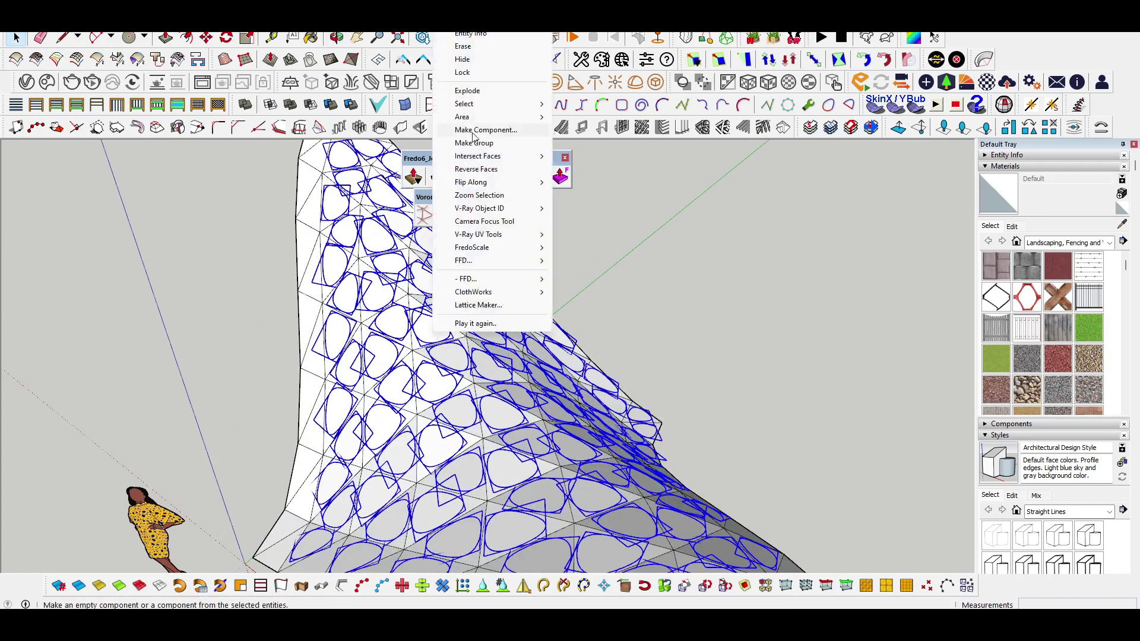
left_click(478, 94)
scroll(445, 356, "down", 3)
mouse_move(445, 357)
middle_mouse_down()
mouse_move(401, 371)
mouse_move(429, 393)
middle_mouse_up()
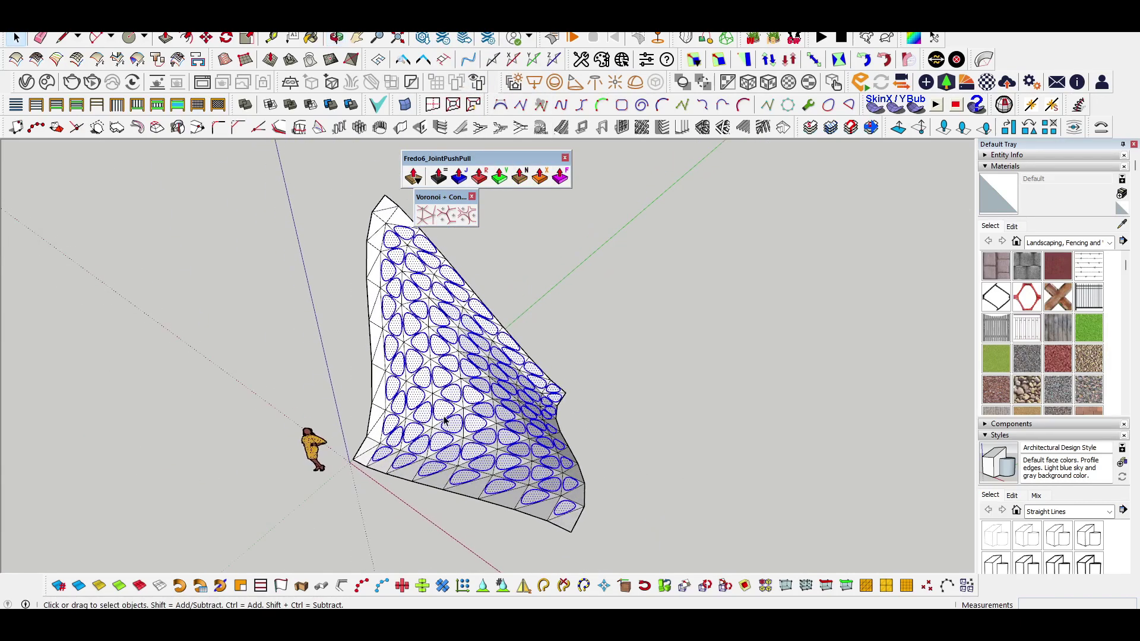
scroll(443, 410, "up", 3)
key("ctrl+t")
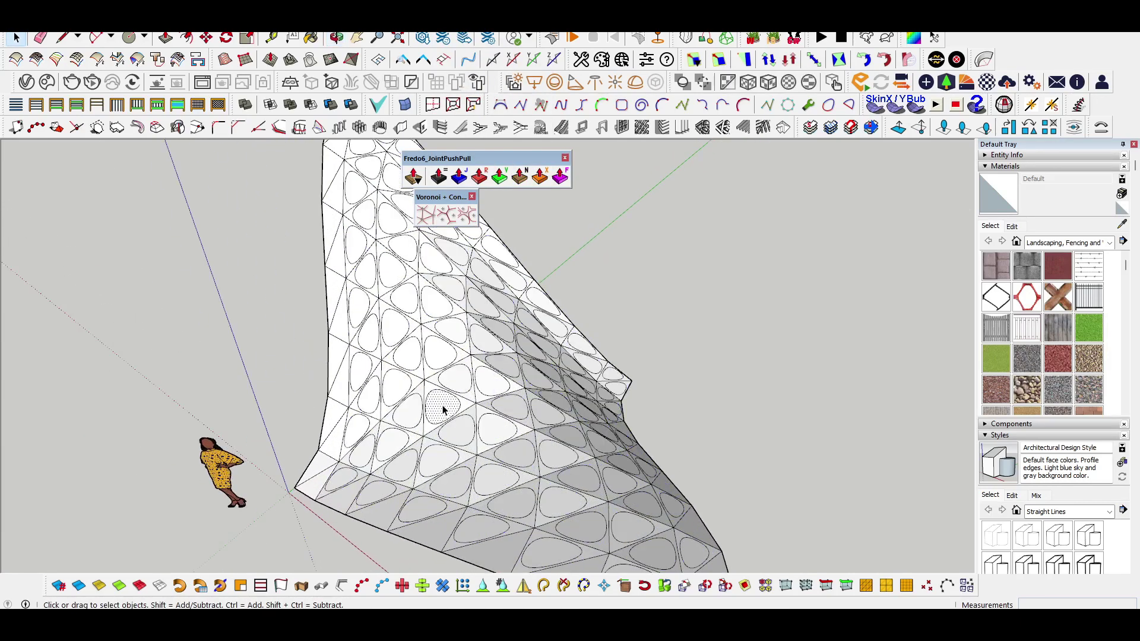
Remove the rounded inner faces to open the holes, then view the whole perforated surface.
left_click(443, 408)
mouse_move(446, 406)
middle_mouse_down()
mouse_move(427, 345)
mouse_move(511, 433)
middle_mouse_up()
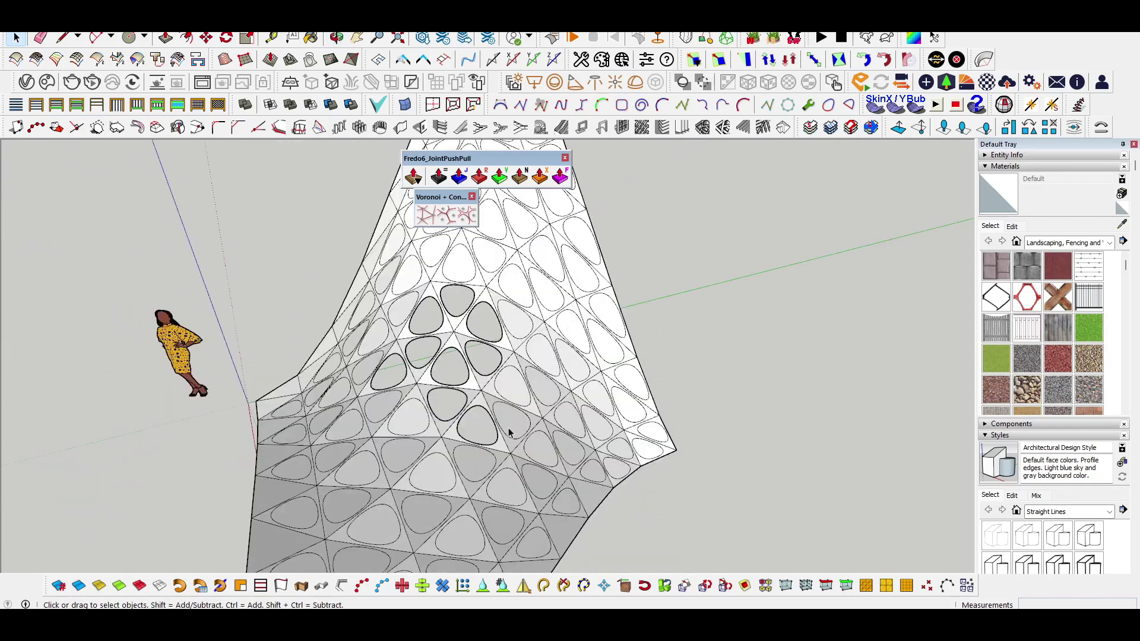
middle_click_drag(504, 492, 458, 285)
mouse_move(324, 400)
middle_mouse_down()
mouse_move(514, 529)
mouse_move(463, 428)
middle_mouse_up()
mouse_move(437, 158)
left_mouse_down()
mouse_move(1013, 80)
mouse_move(945, 45)
left_mouse_up()
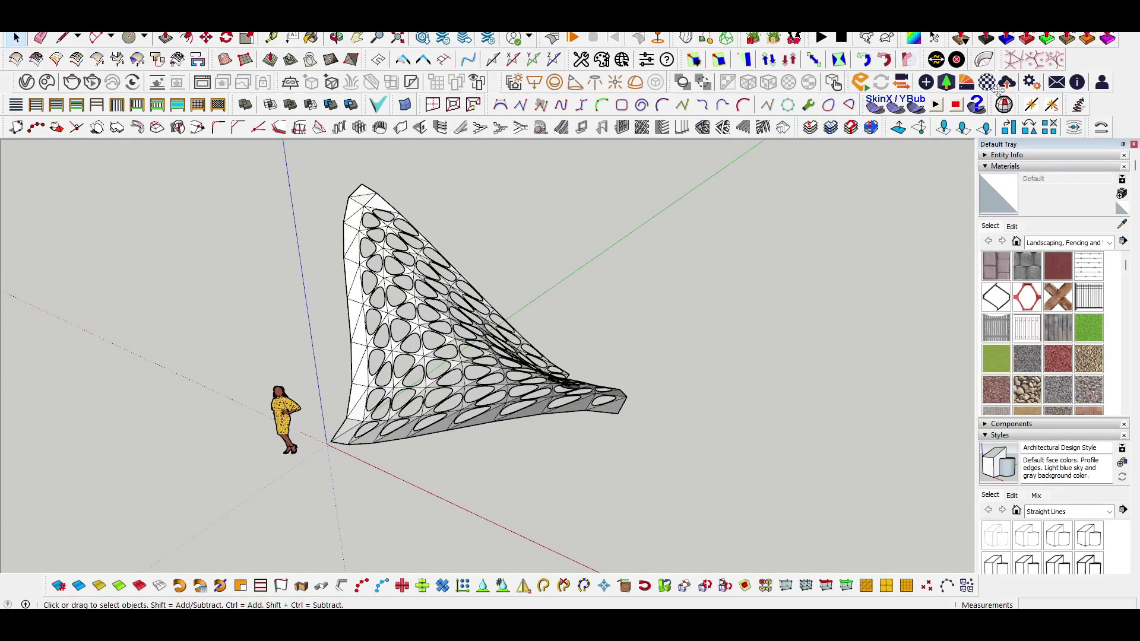
scroll(505, 375, "up", 1)
middle_click_drag(505, 374, 508, 349)
Thicken the perforated surface with JointPushPull Normal Push Pull at about 162 mm.
left_click(483, 313)
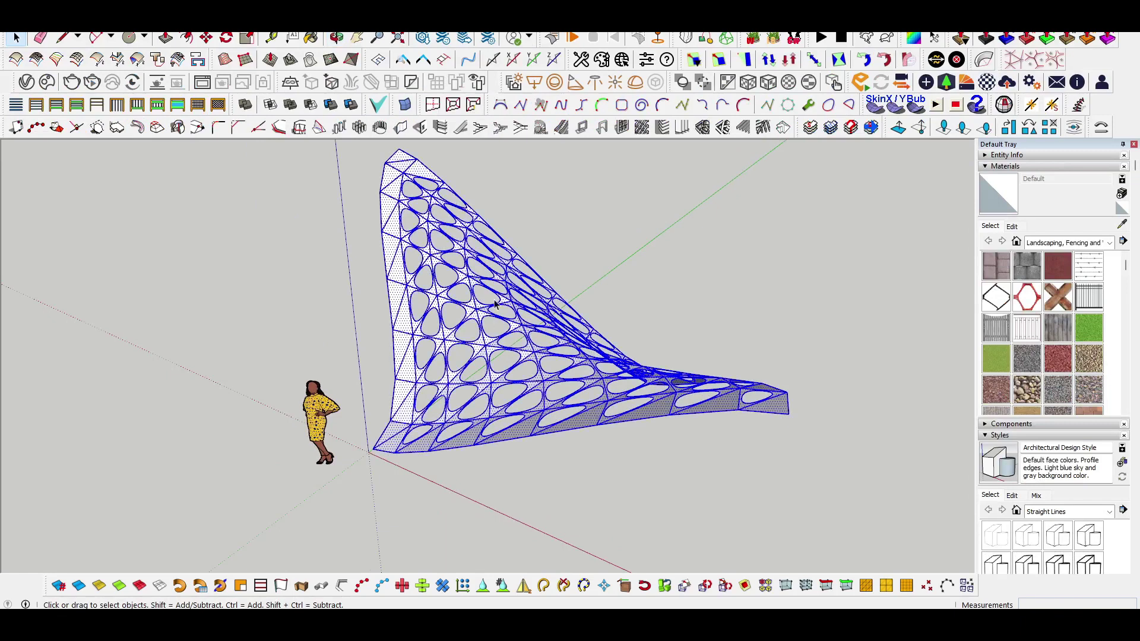
left_click_drag(952, 38, 570, 185)
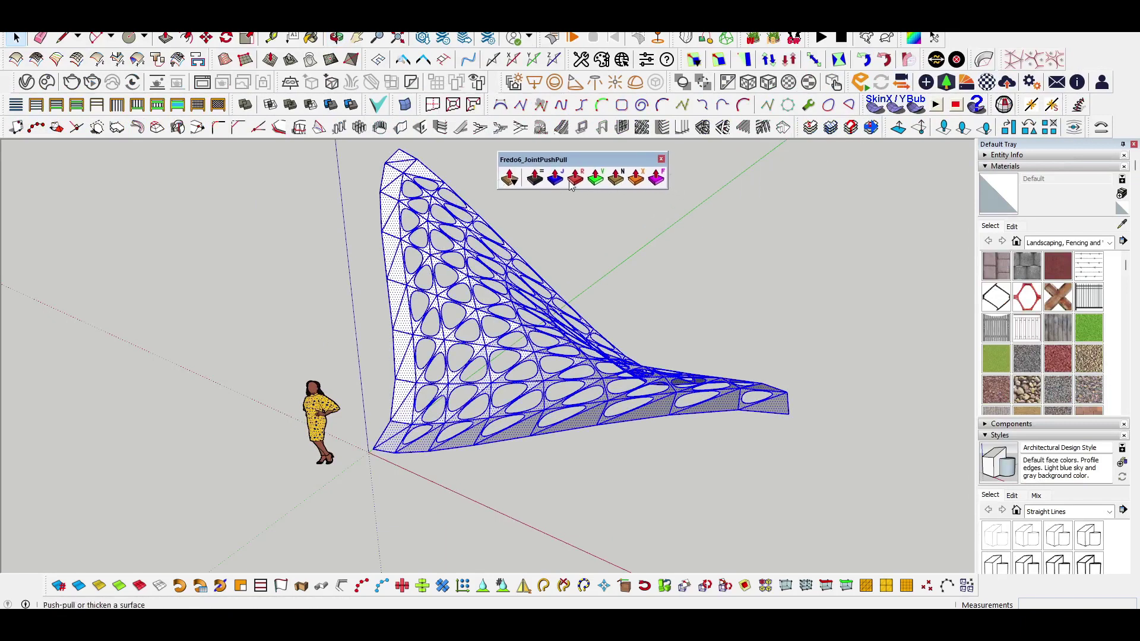
left_click(615, 179)
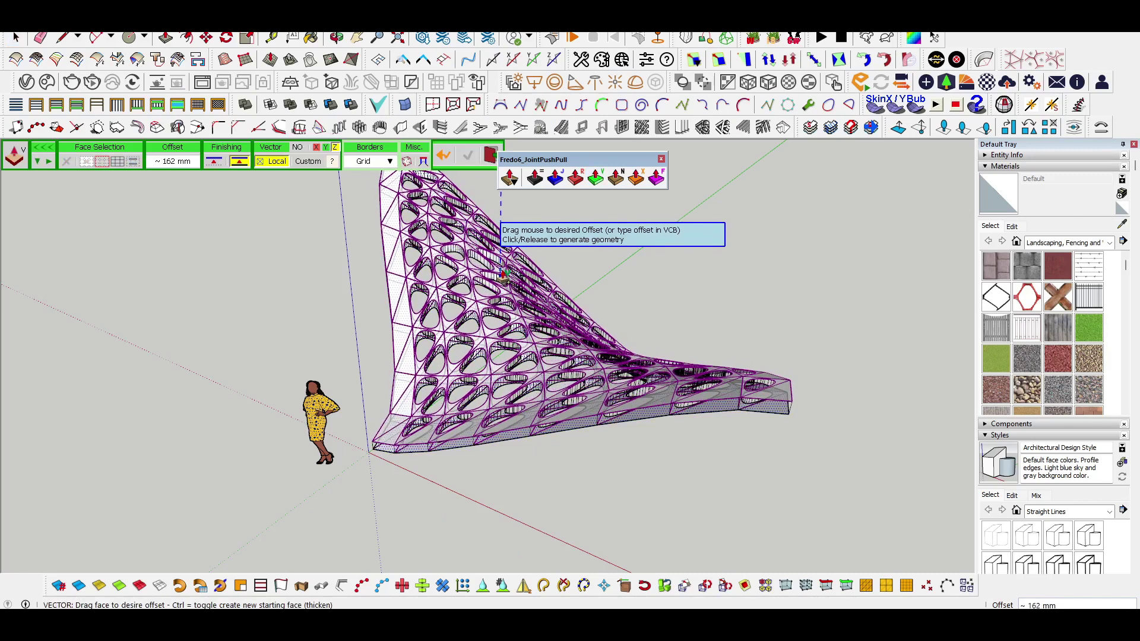
left_click(545, 265)
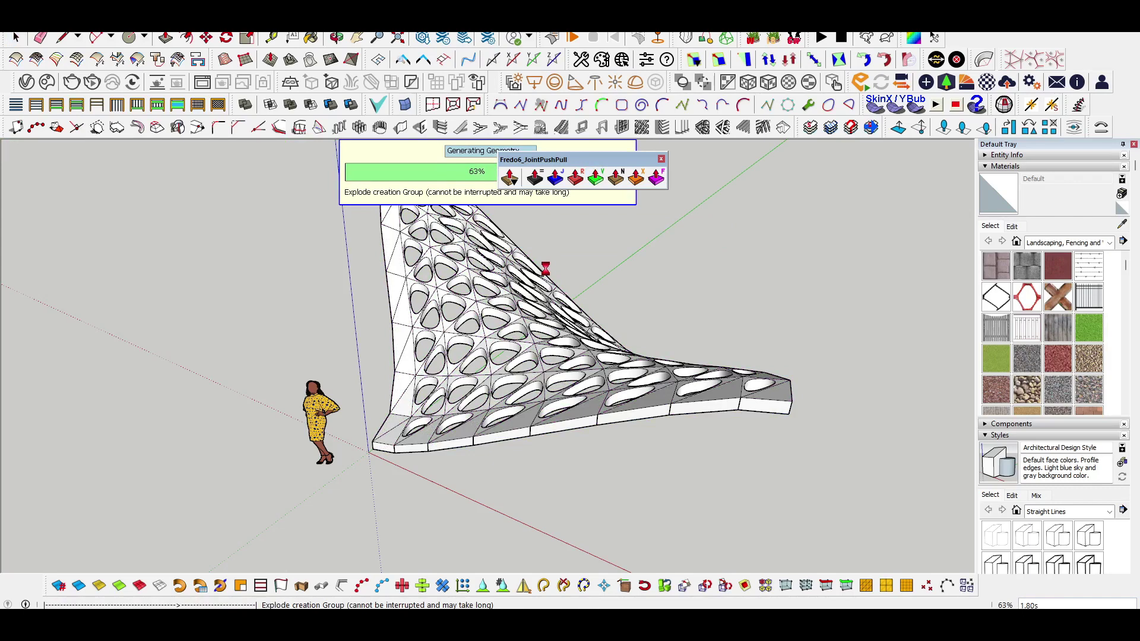
middle_click_drag(566, 263, 363, 346)
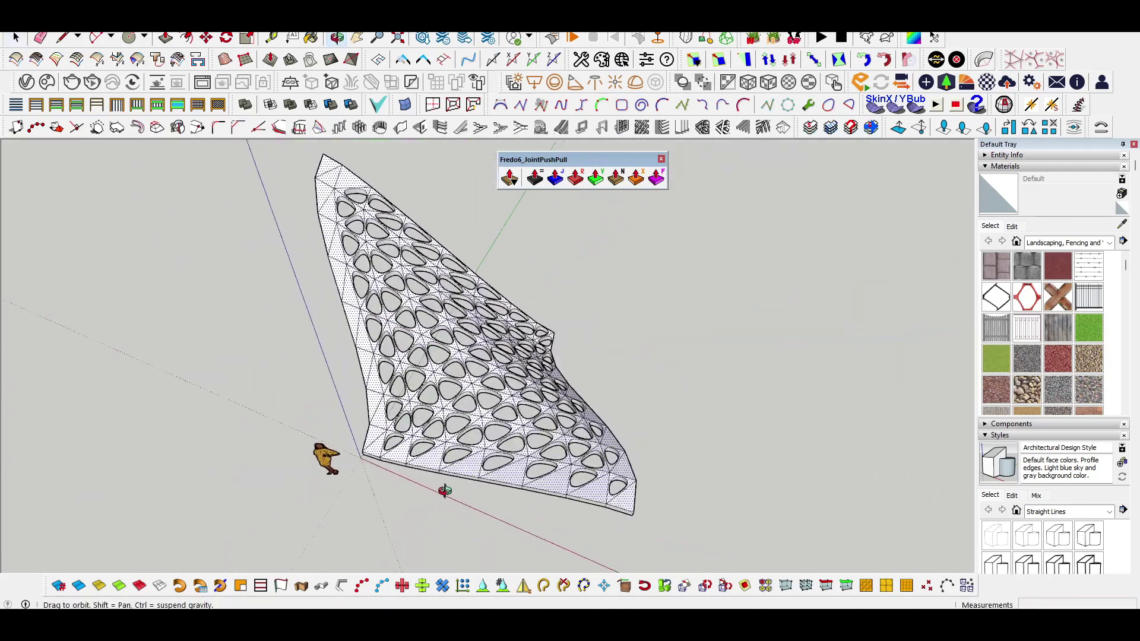
mouse_move(362, 347)
middle_mouse_down()
mouse_move(477, 356)
mouse_move(444, 482)
middle_mouse_up()
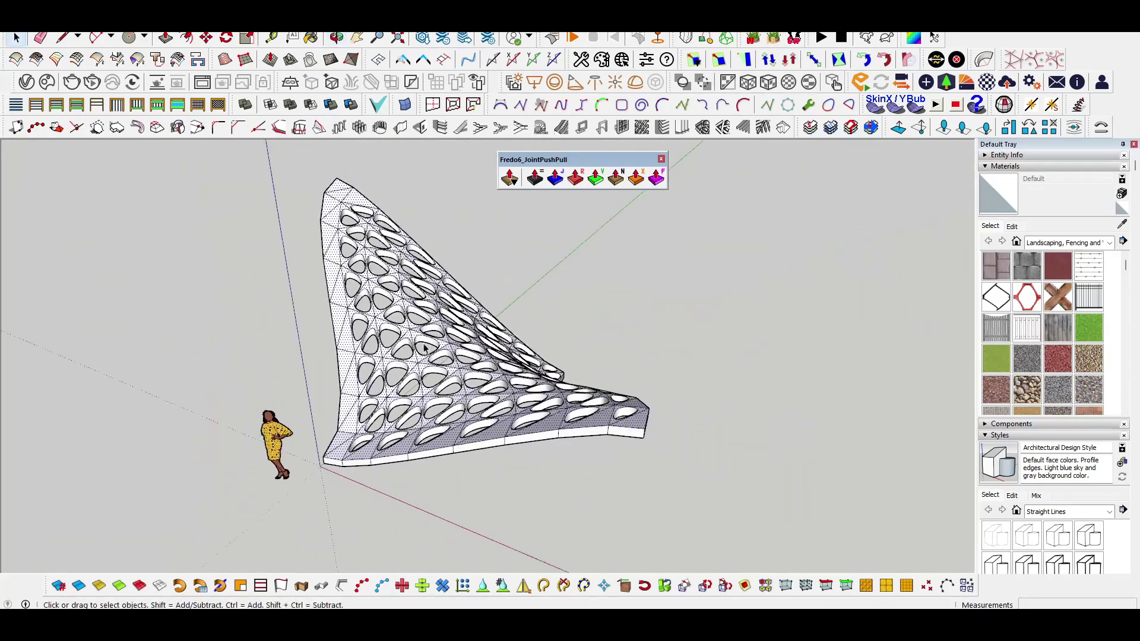